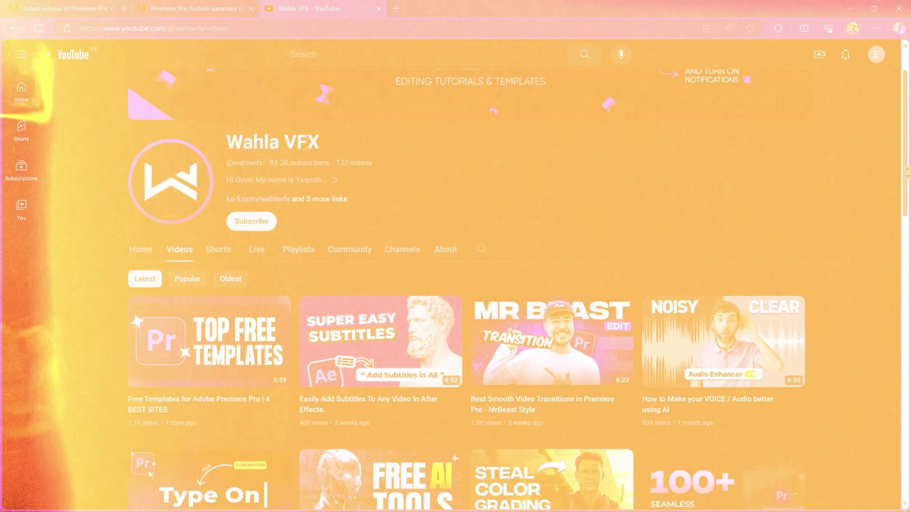
Subscribe to the channel and like the Free Templates video, bringing it to 62 likes.
scroll(456, 284, down, 2)
scroll(455, 285, down, 3)
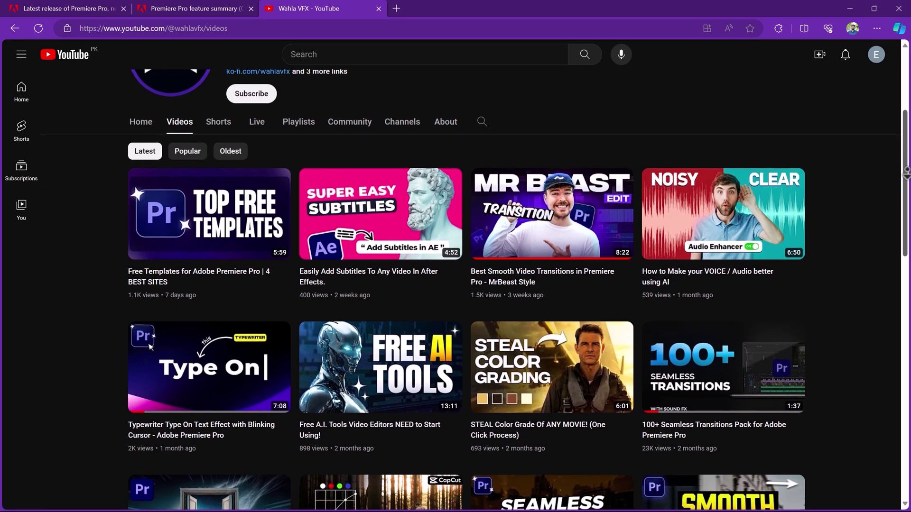
scroll(456, 284, down, 2)
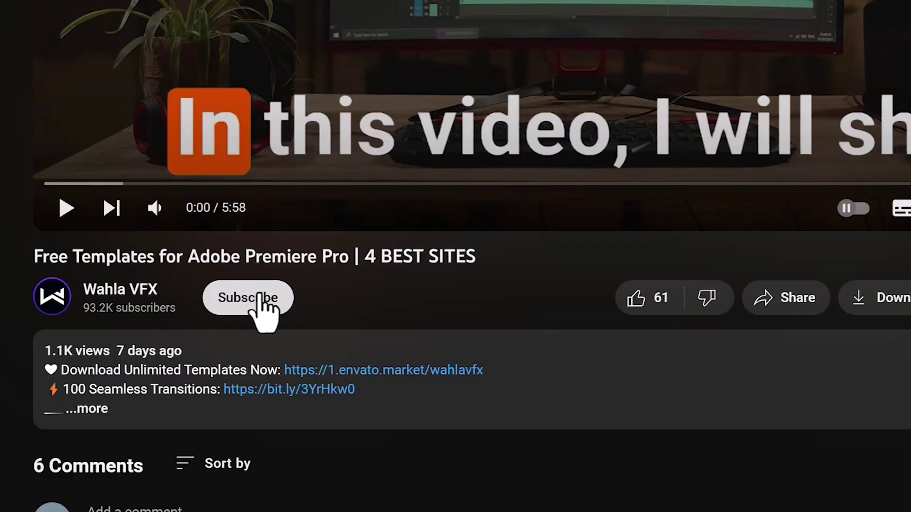
click(263, 296)
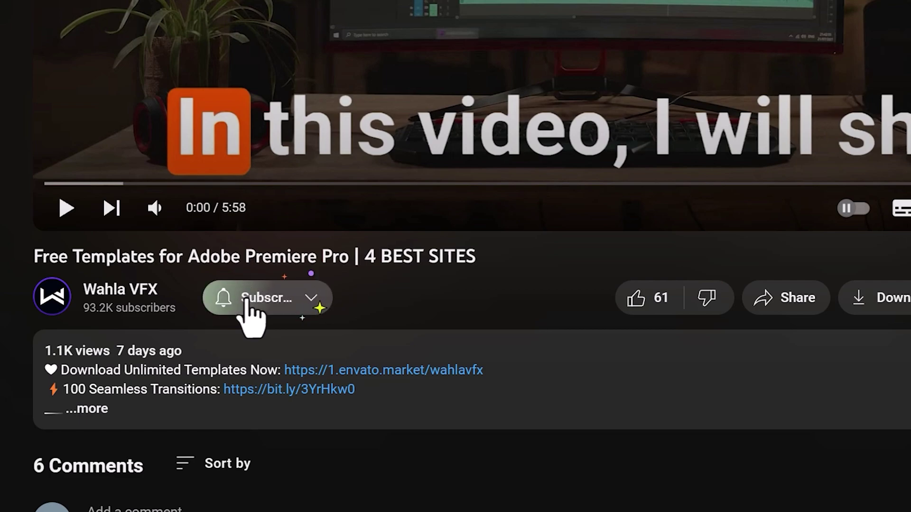
click(635, 300)
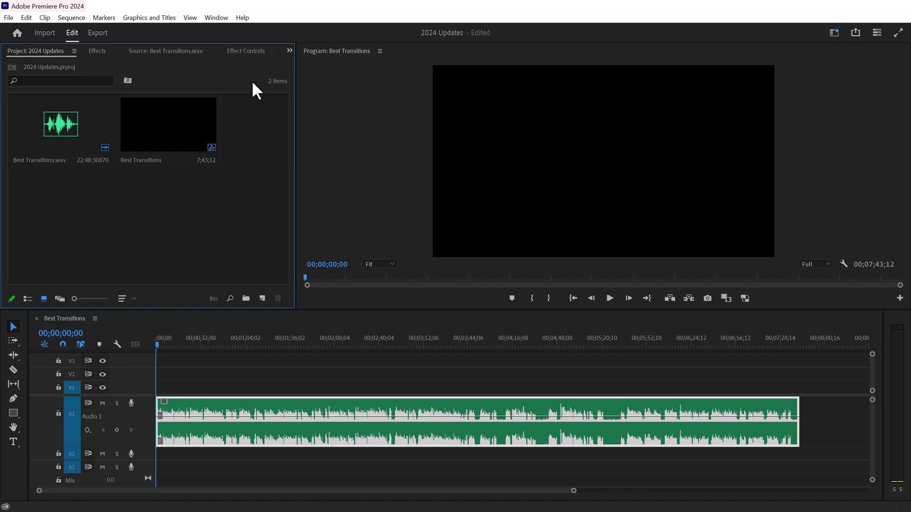
Show the Text panel's Transcript tab and transcribe Best Transitions.wav.
click(216, 18)
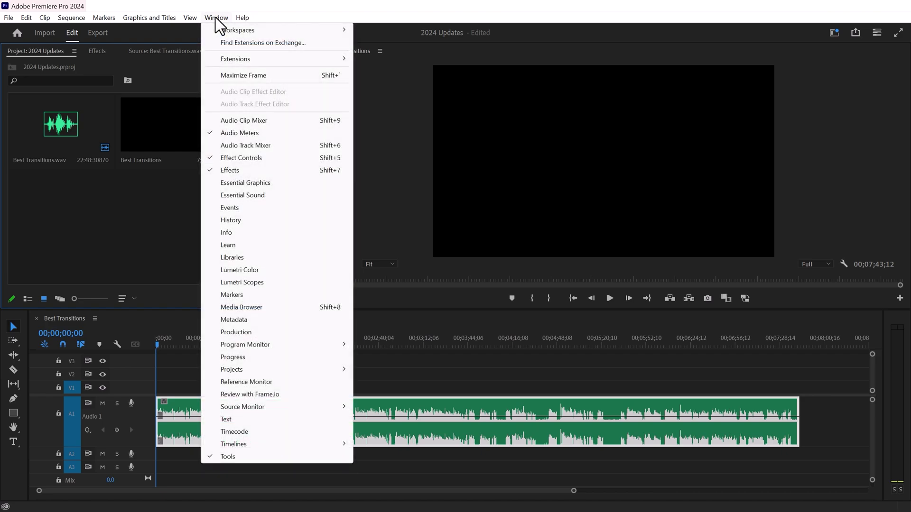
click(229, 420)
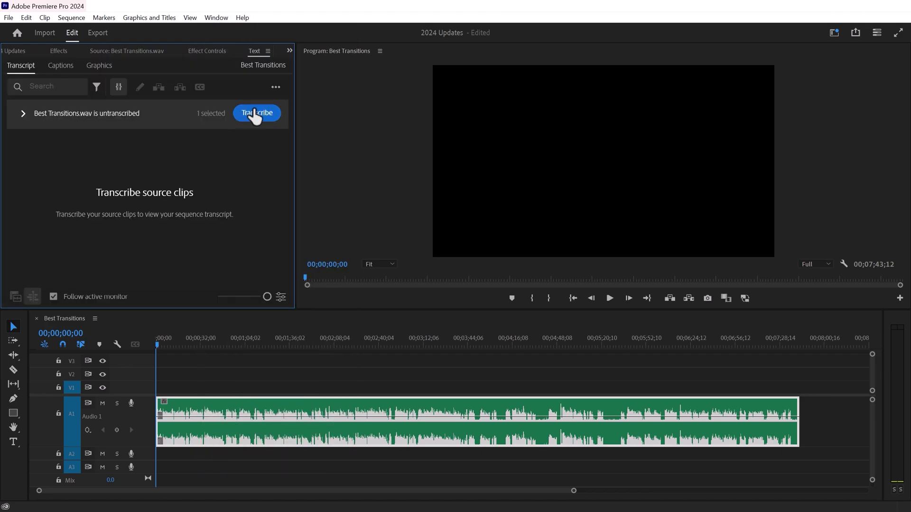
click(258, 115)
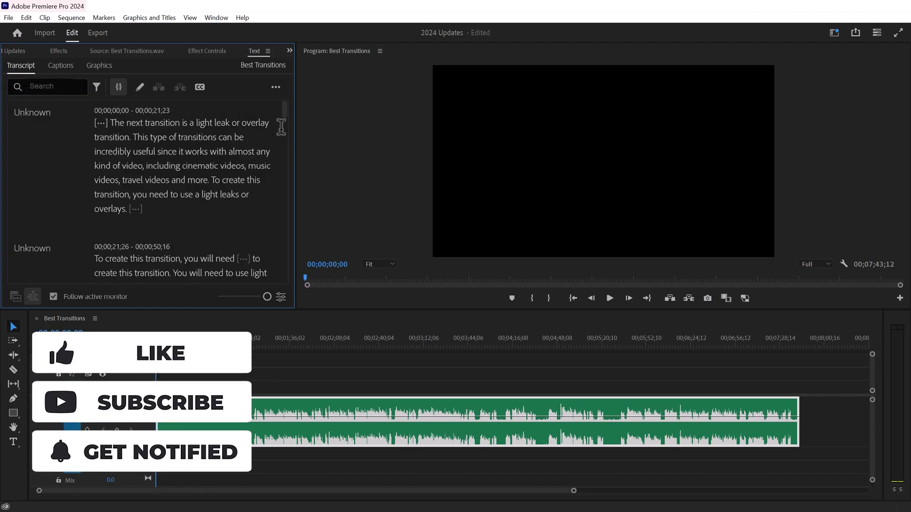
Shrink the transcript font and select the text through the 00;01;22;03 passage.
scroll(280, 127, down, 7)
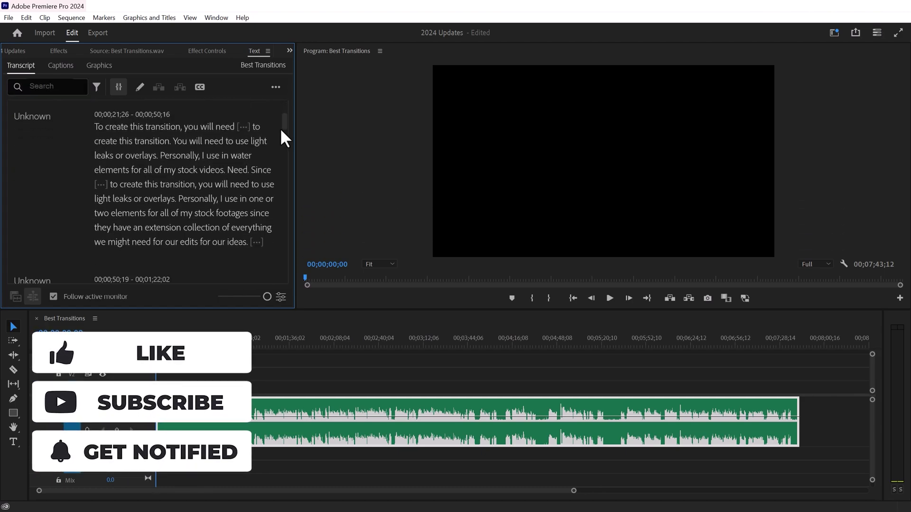
scroll(280, 131, down, 2)
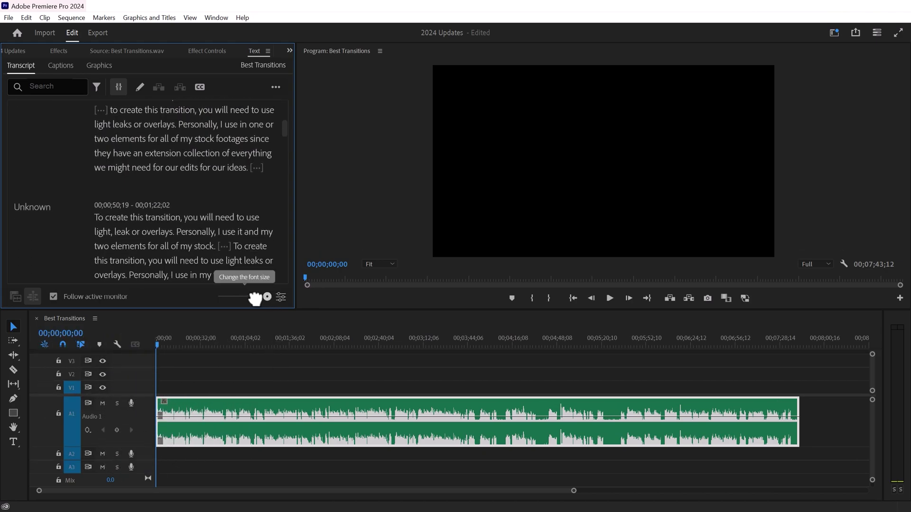
drag(266, 296, 243, 298)
scroll(262, 255, up, 10)
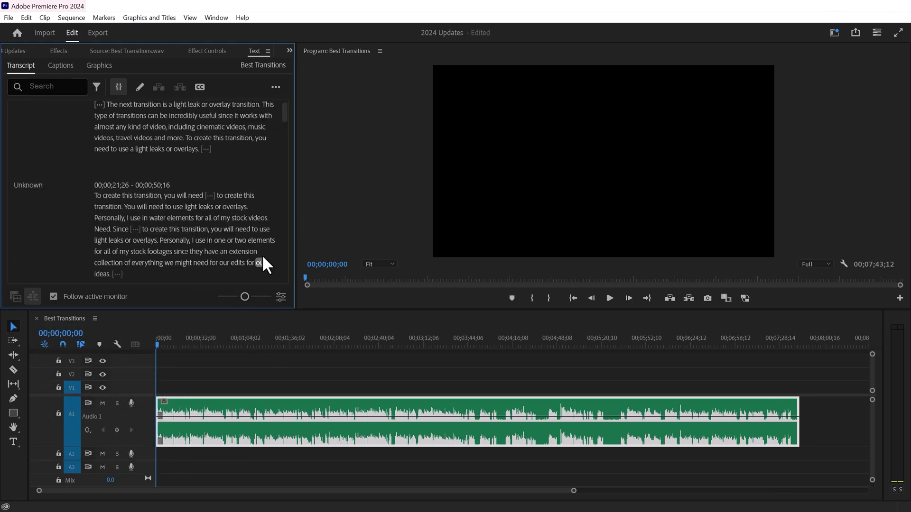
drag(95, 124, 240, 242)
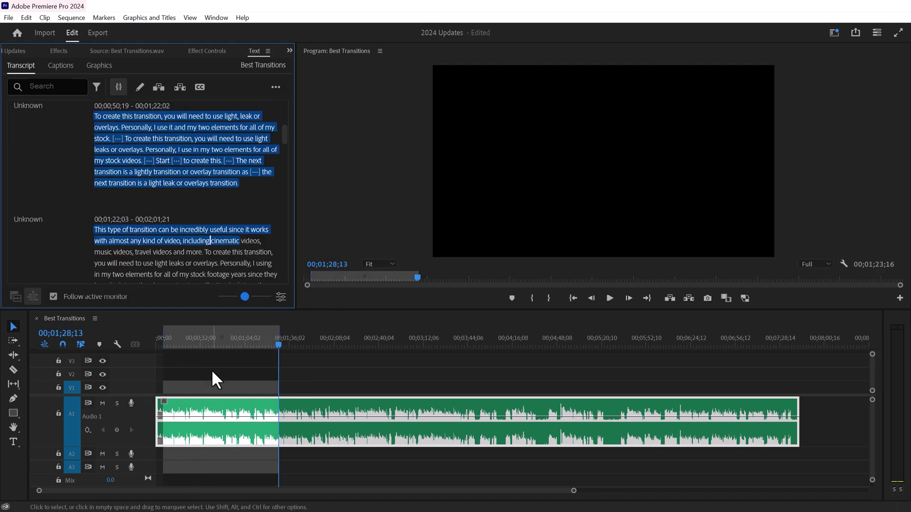
Ripple-delete the selected passage, then switch the transcript search to Pause to highlight 56 gaps.
right_click(179, 156)
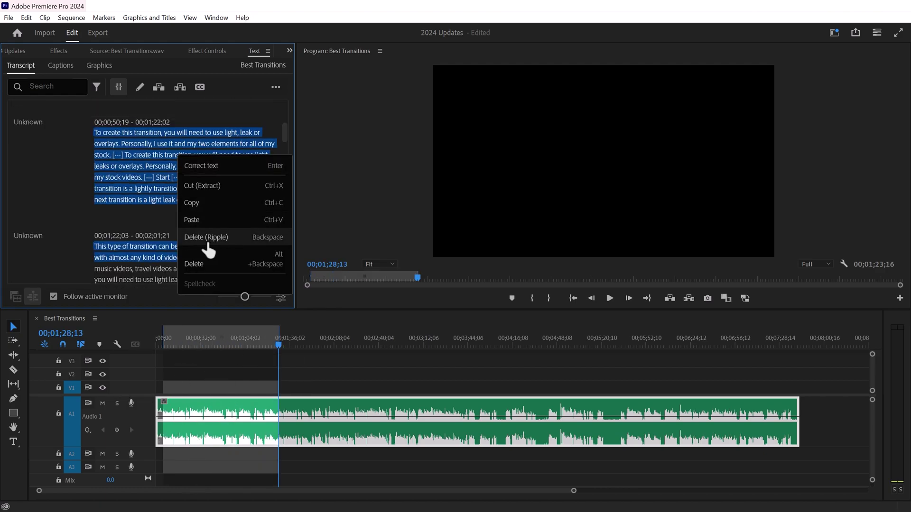
click(231, 245)
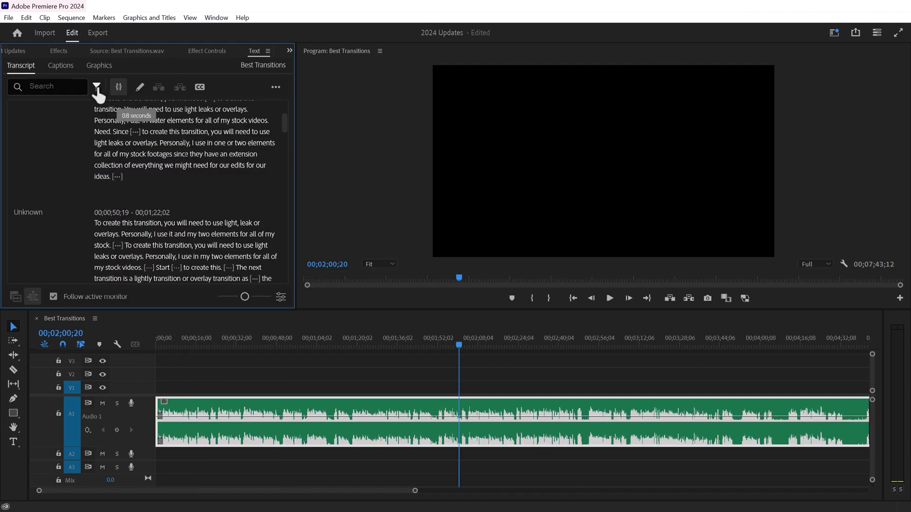
click(97, 88)
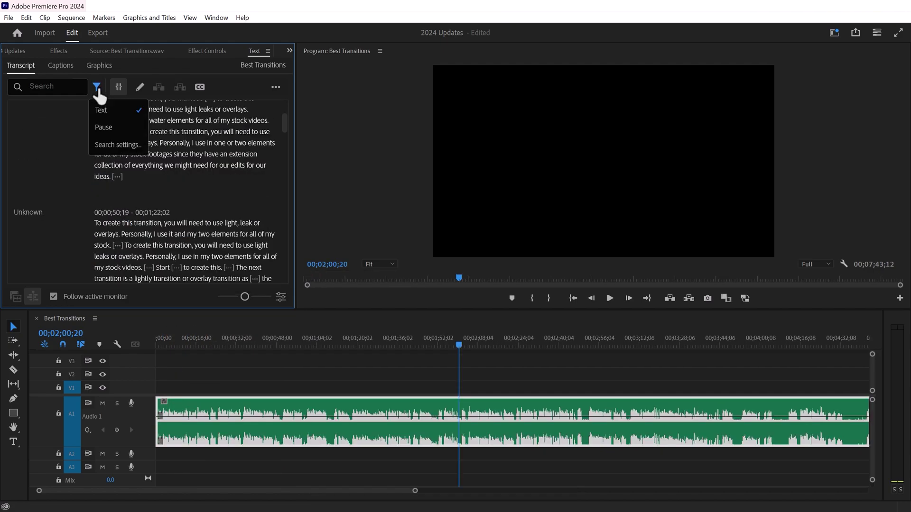
click(127, 135)
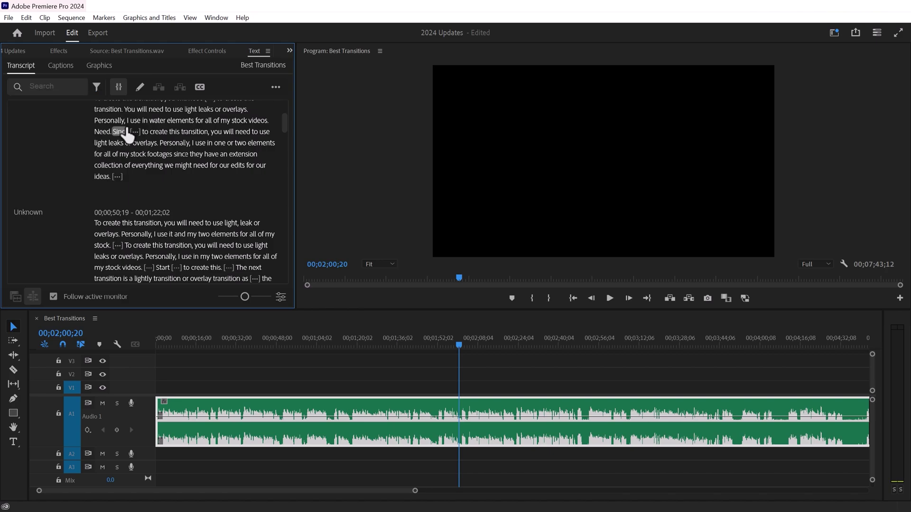
drag(285, 158, 287, 131)
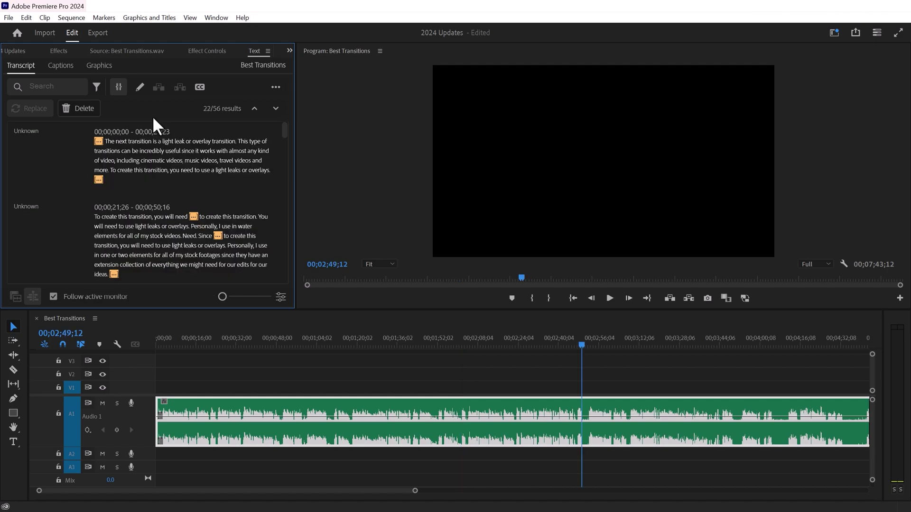
click(97, 87)
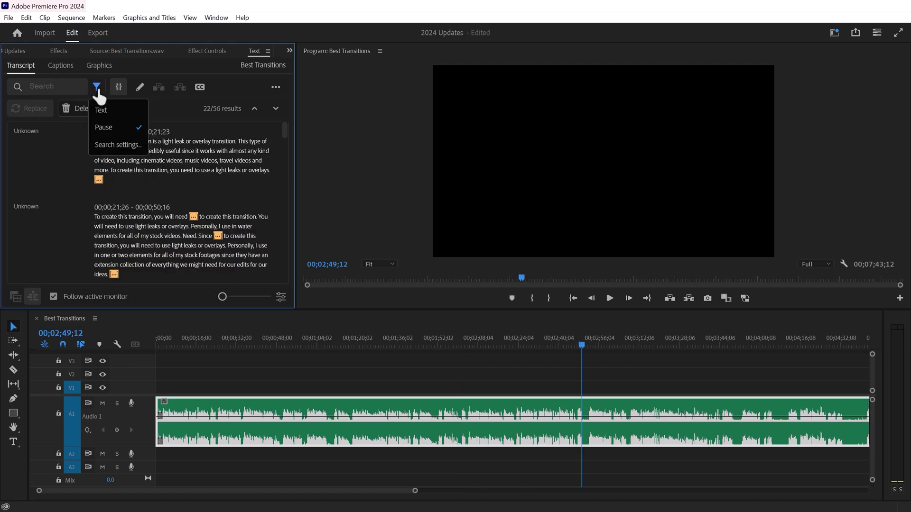
click(119, 145)
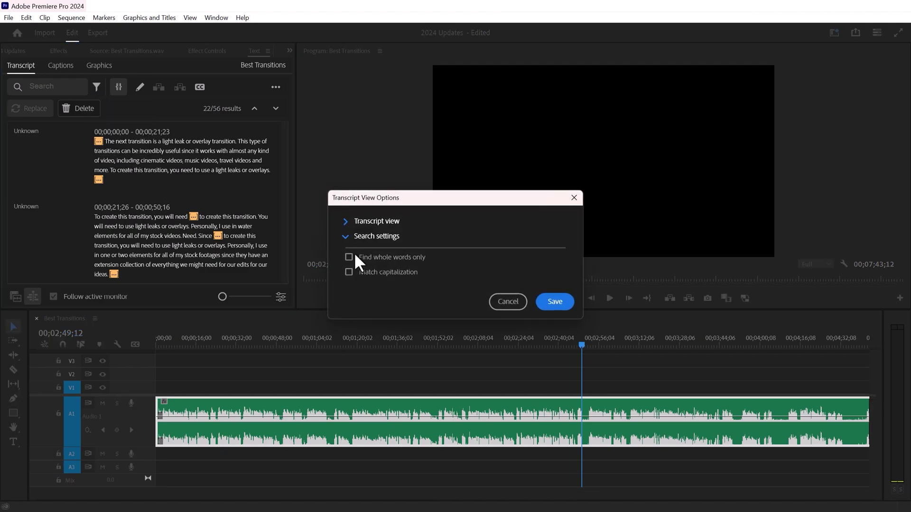
click(346, 221)
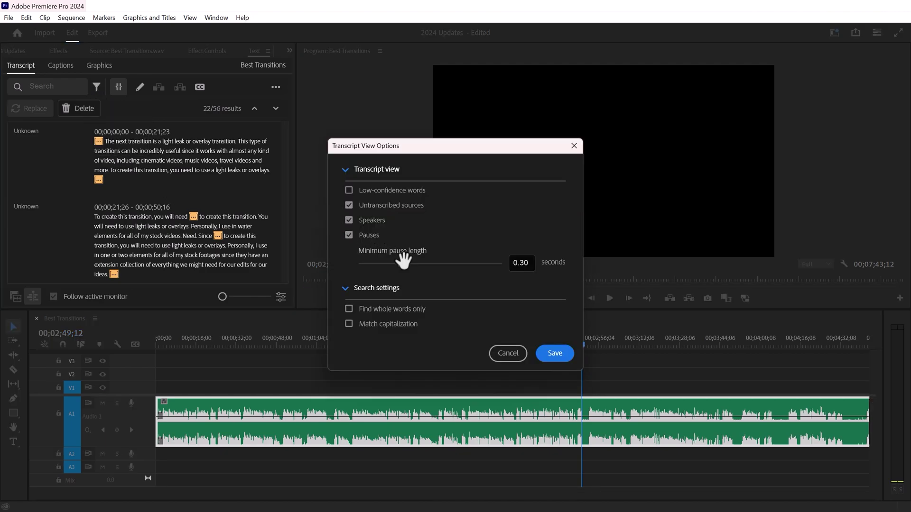
drag(451, 265, 490, 268)
drag(398, 268, 440, 271)
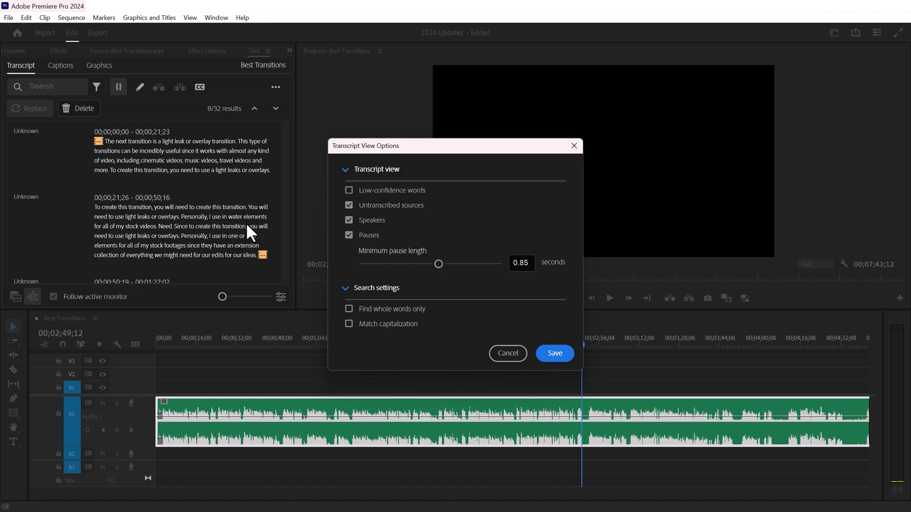
drag(419, 263, 321, 259)
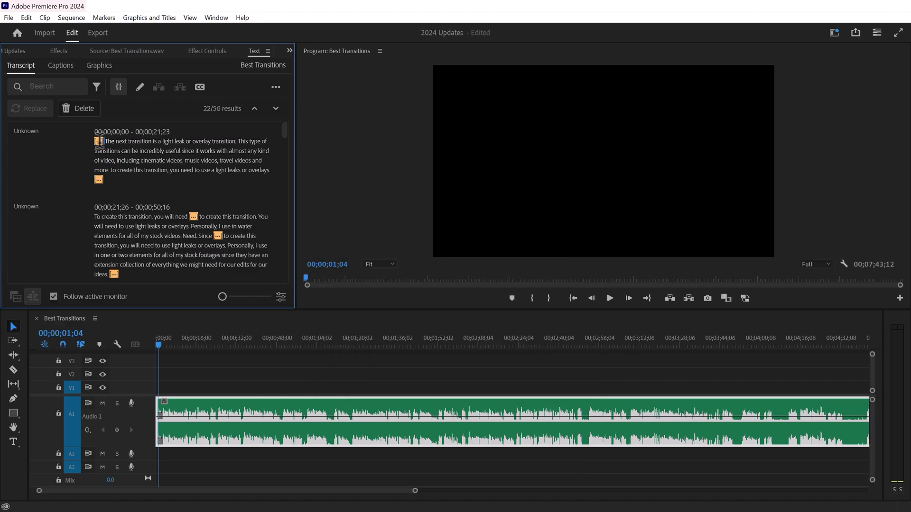
right_click(99, 140)
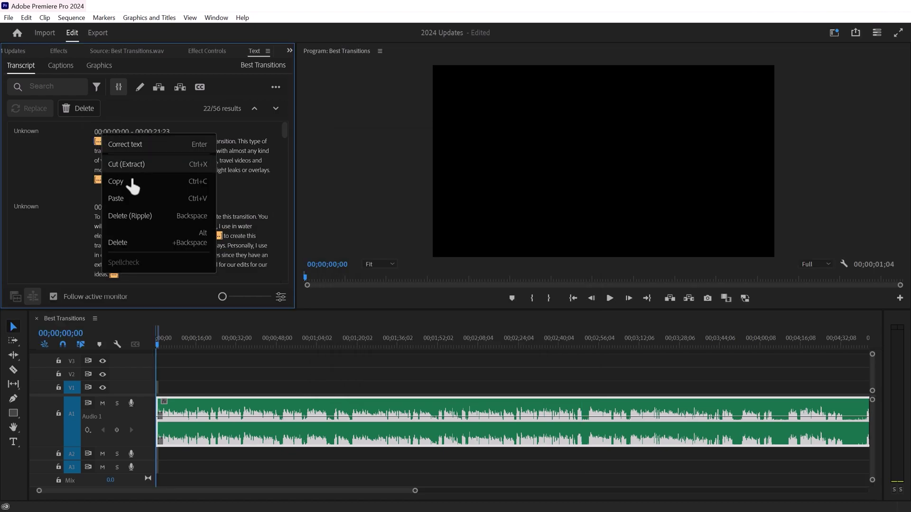
Delete all found pauses from the audio and zoom the timeline in on the cuts.
click(138, 216)
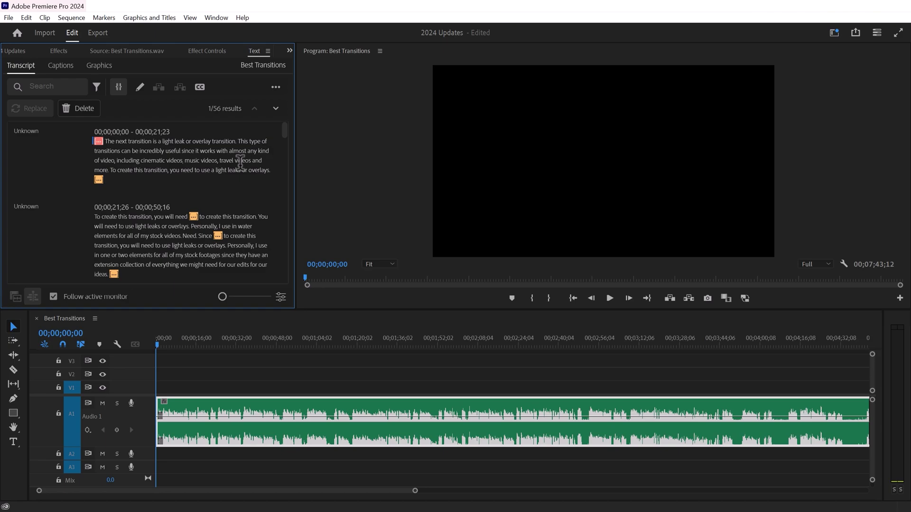
click(80, 109)
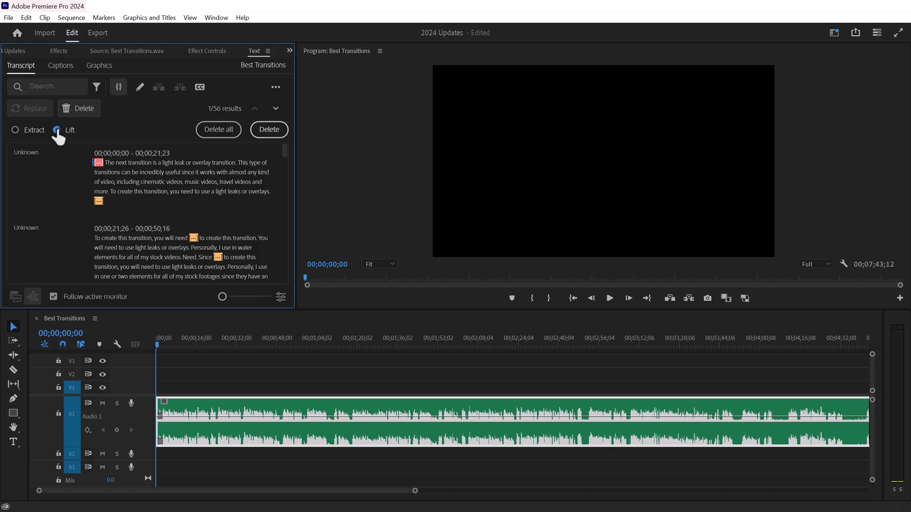
click(221, 133)
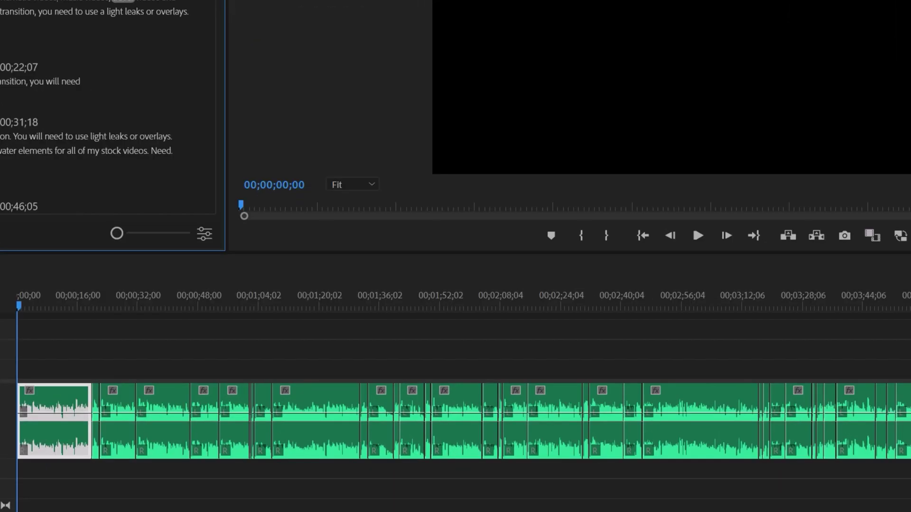
key(=)
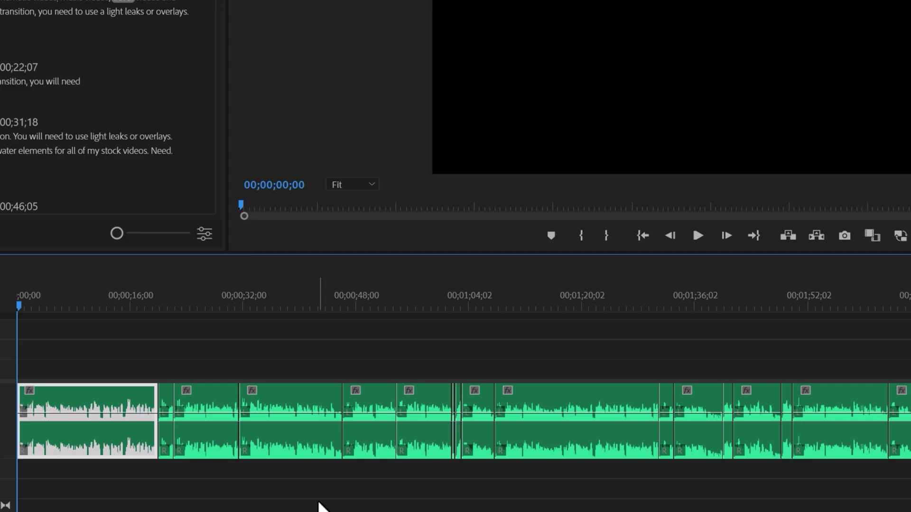
scroll(583, 479, down, 8)
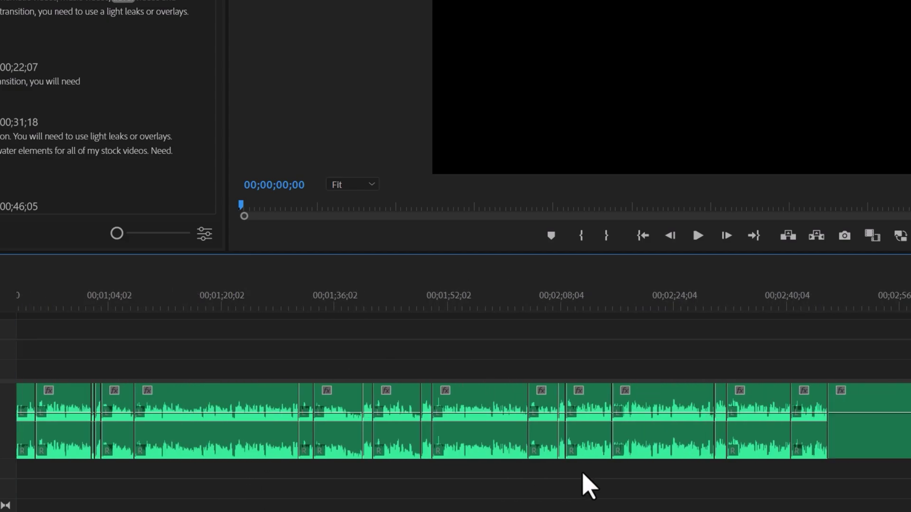
Undo, then delete all pauses again with the option to leave gaps in the audio.
key(ctrl+z)
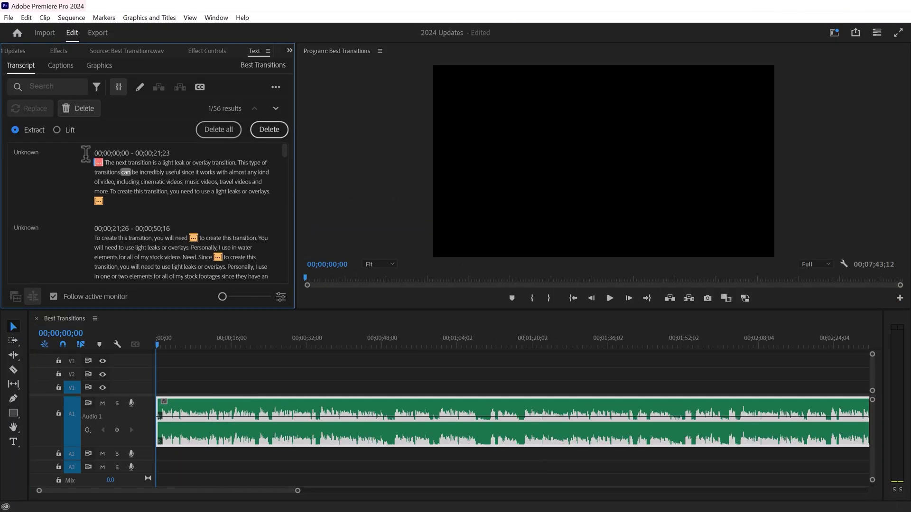
click(57, 130)
click(218, 130)
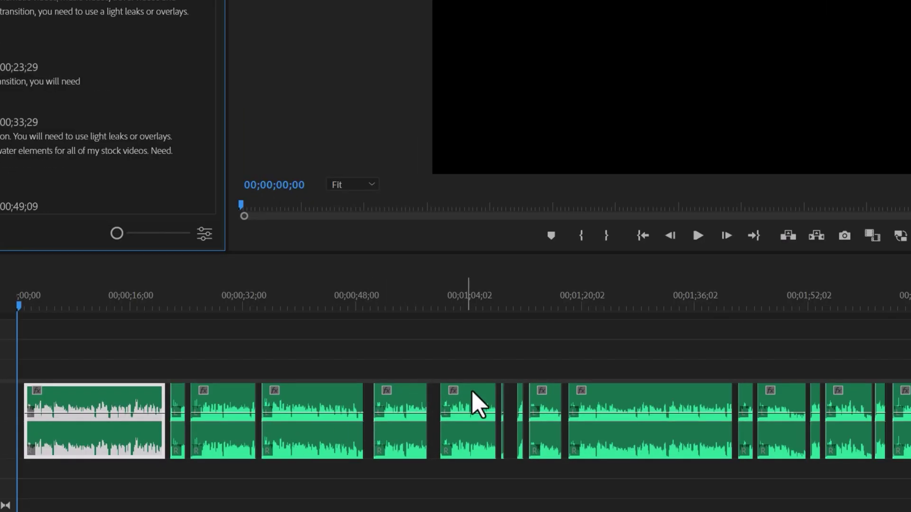
scroll(404, 413, up, 3)
scroll(390, 409, up, 2)
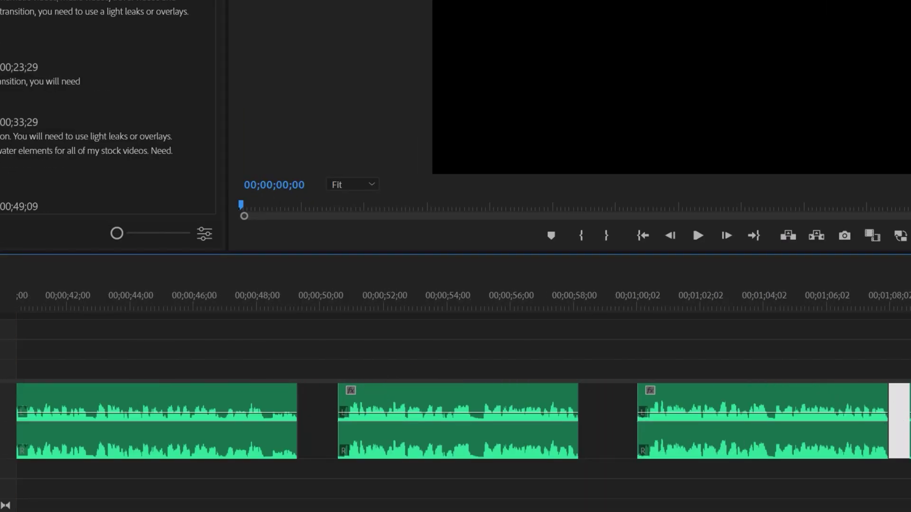
Undo and delete every pause with gaps closed, shortening the sequence to 00;06;04;16.
key(ctrl+z)
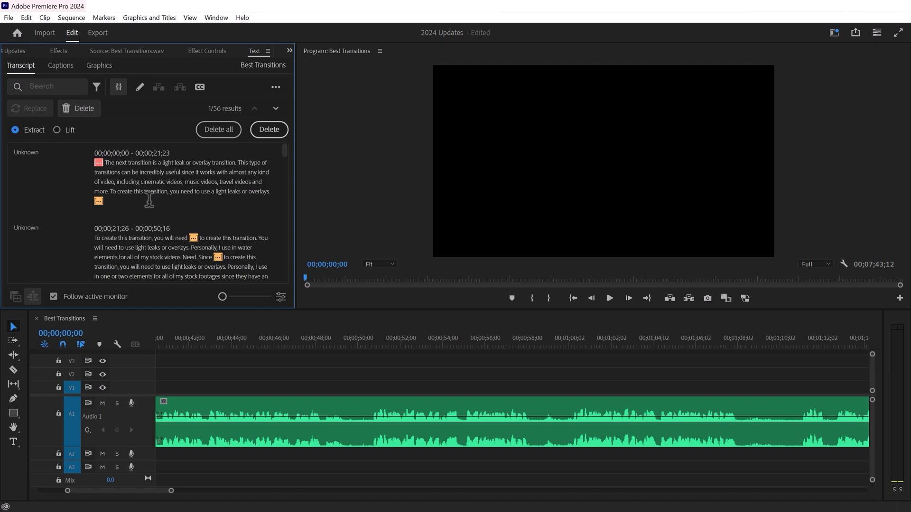
click(218, 131)
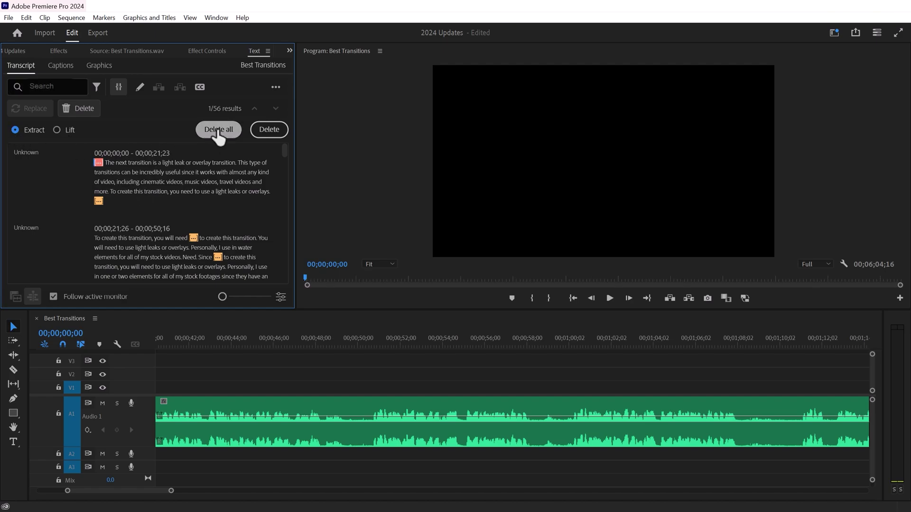
click(151, 500)
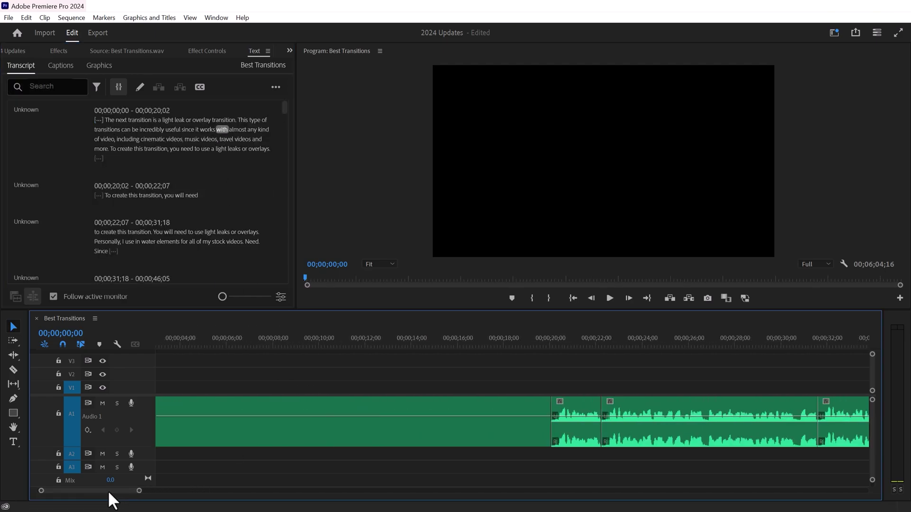
scroll(152, 489, up, 5)
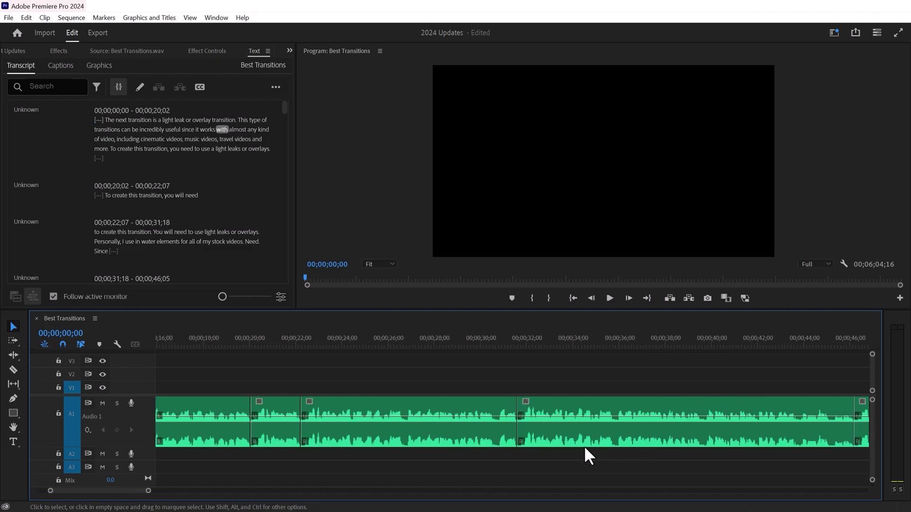
scroll(580, 437, down, 4)
scroll(580, 437, down, 6)
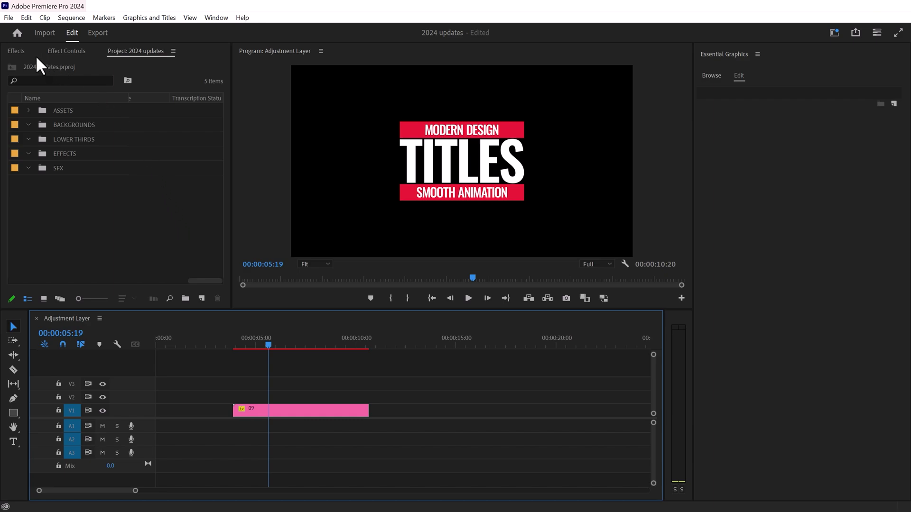
Save the project via File > Save as Template under the name 'WAHLA VFX Templates'.
click(8, 17)
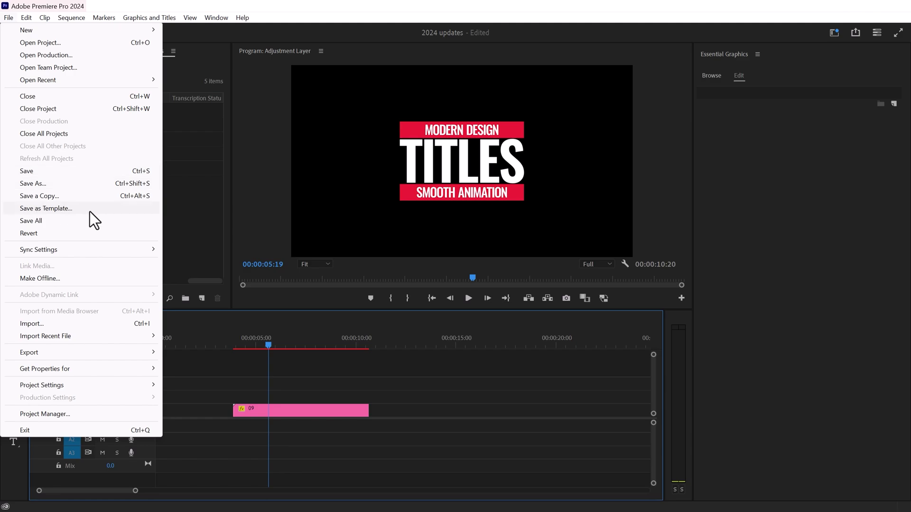
click(52, 206)
text(WAHLA VFX Templates)
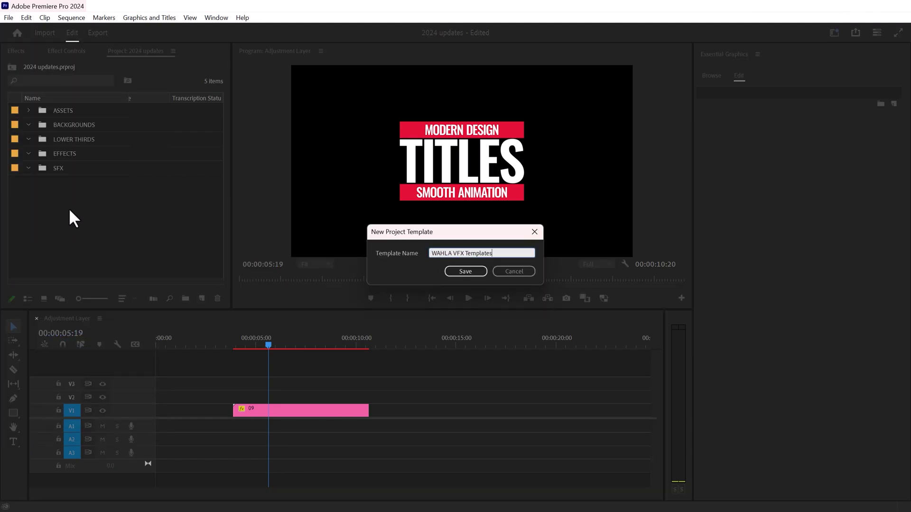
click(465, 271)
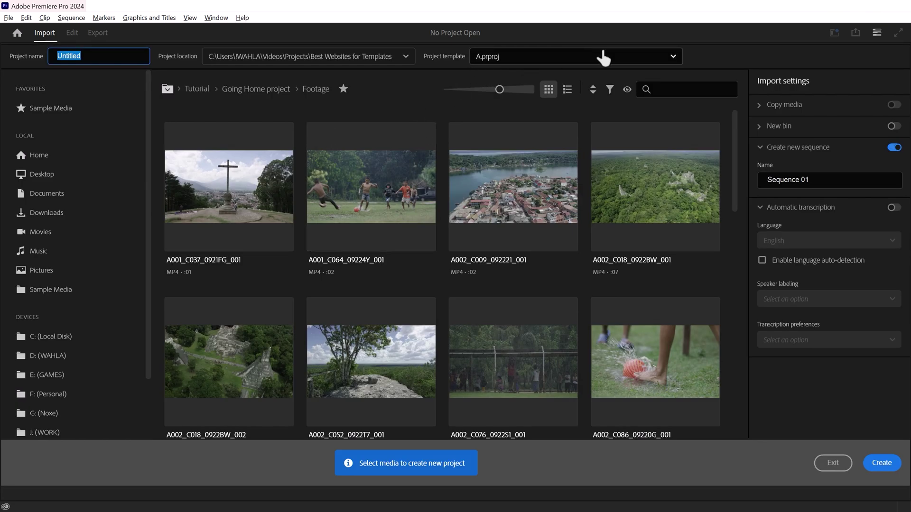
Choose WAHLA VFX Templates.prproj as the new project's template.
click(603, 58)
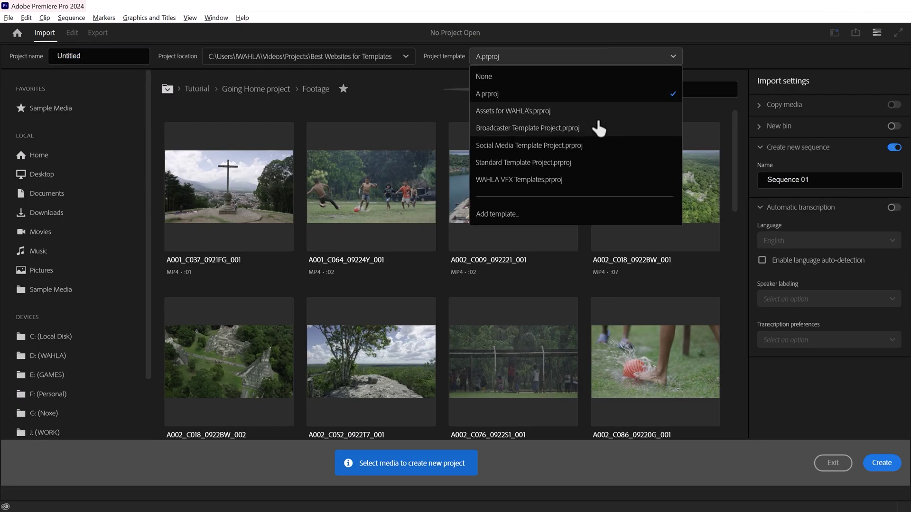
click(518, 183)
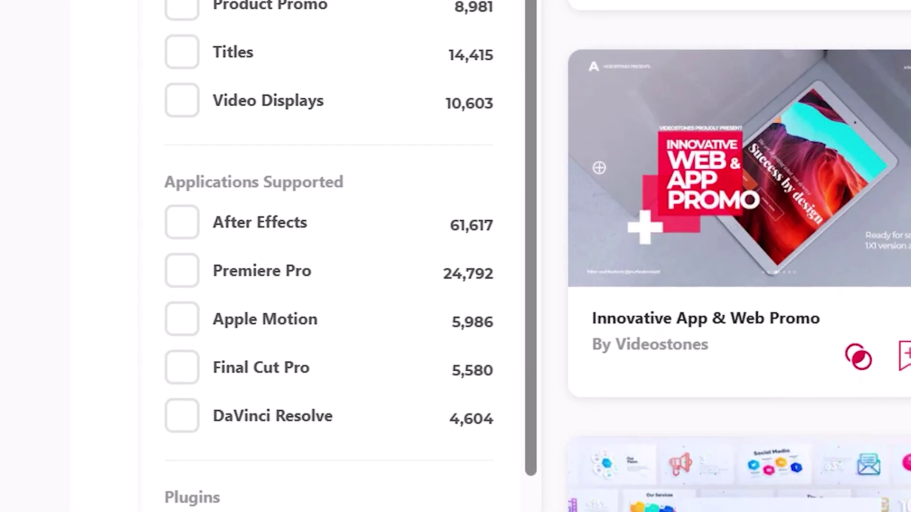
scroll(740, 256, down, 5)
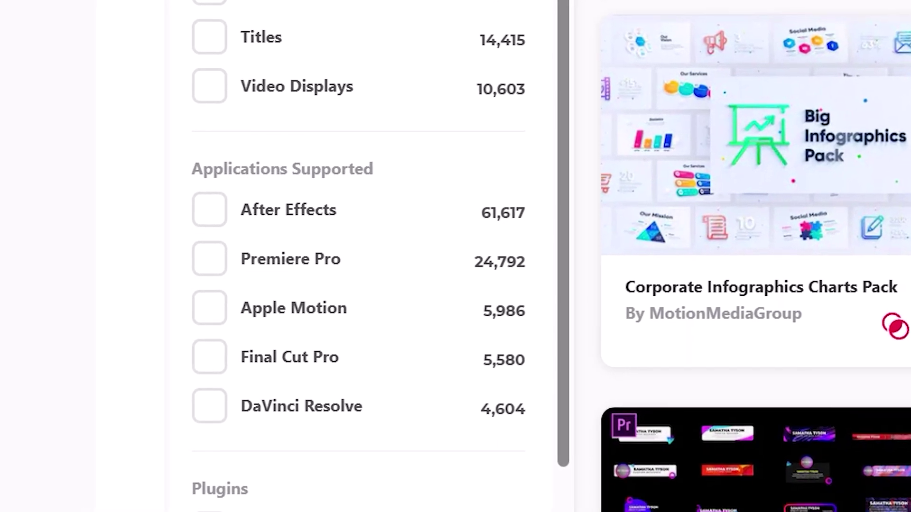
scroll(759, 256, down, 6)
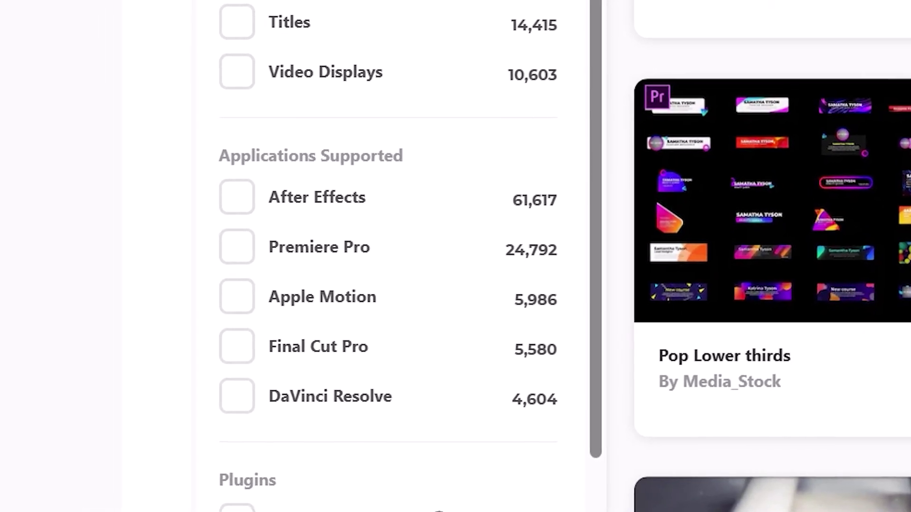
mouse_move(119, 142)
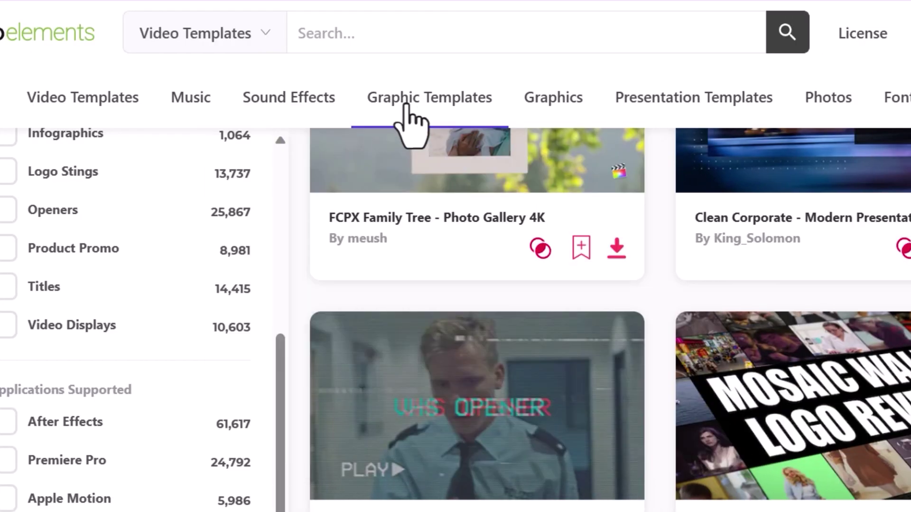
mouse_move(719, 114)
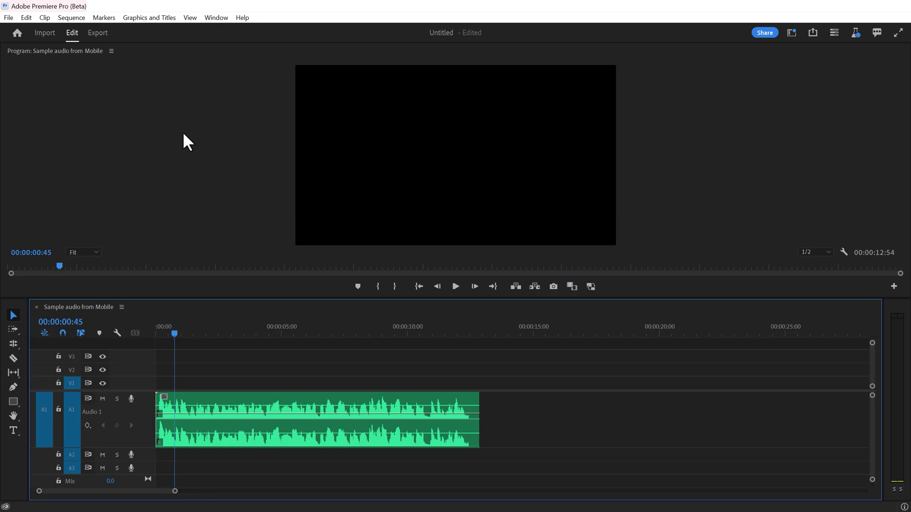
Open Essential Sound, select the Sample Audio clip, and auto-tag it as Dialogue.
click(220, 17)
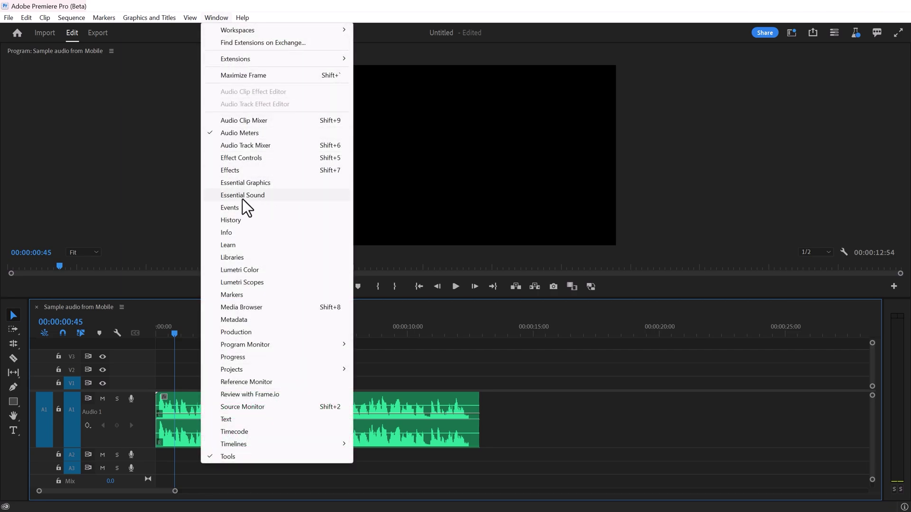
click(269, 195)
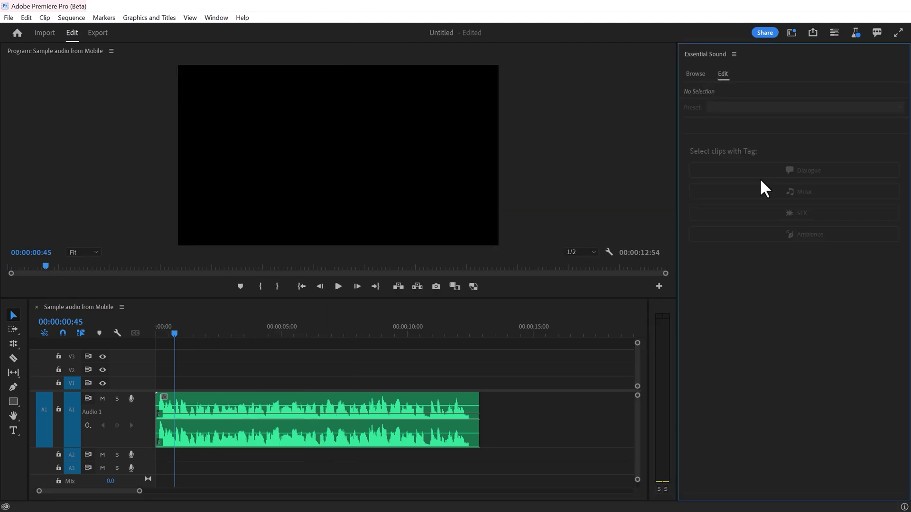
click(322, 406)
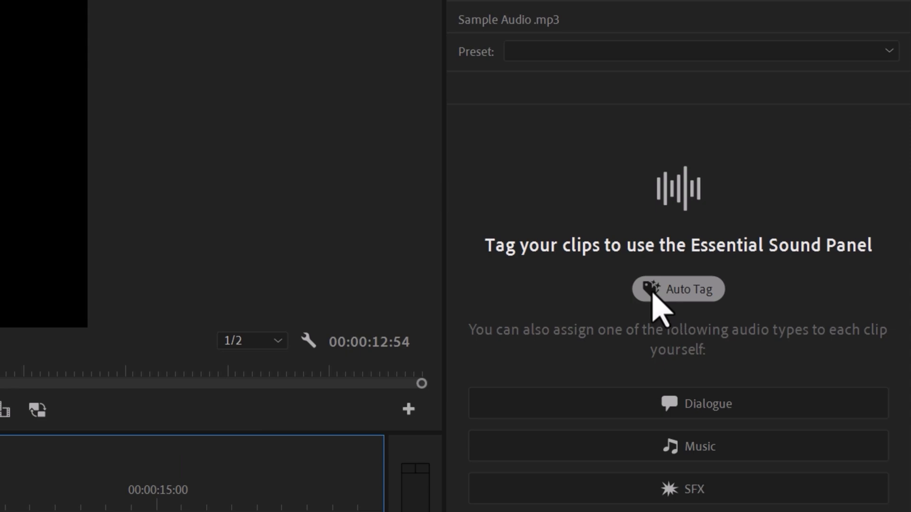
click(658, 293)
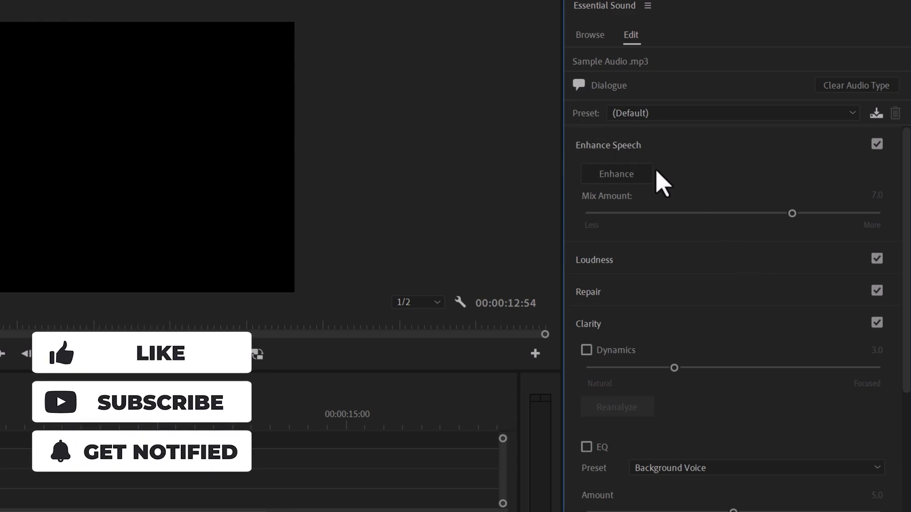
Enhance the Sample Audio dialogue at a mix amount near 8 and play the sequence.
click(637, 175)
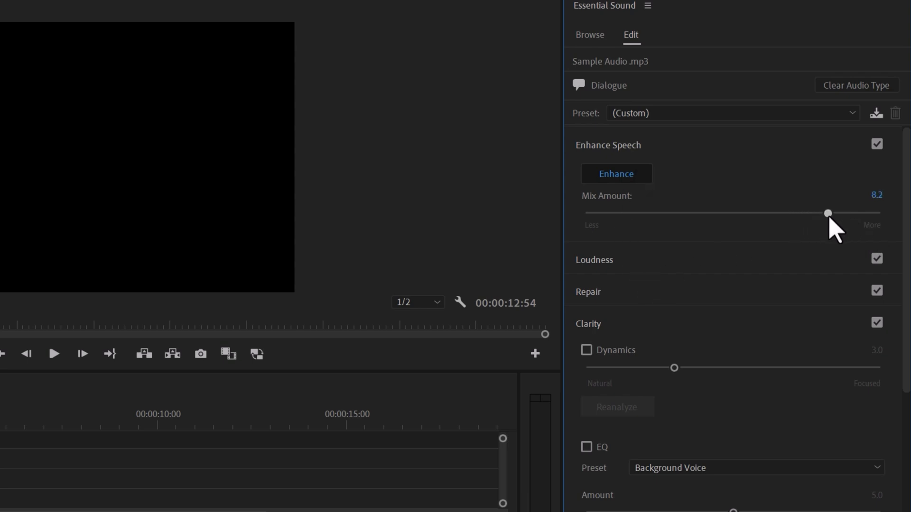
mouse_move(829, 219)
mouse_down()
mouse_move(671, 228)
mouse_move(818, 230)
mouse_up()
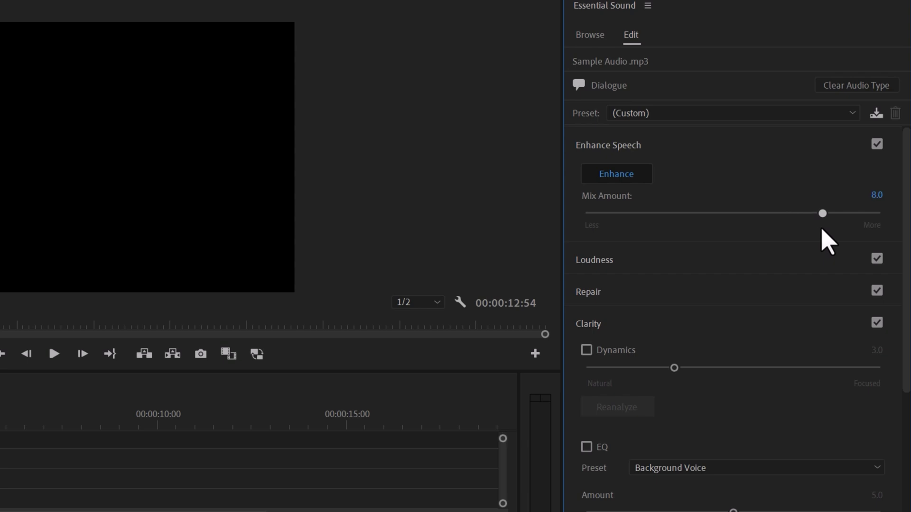
click(105, 459)
key(space)
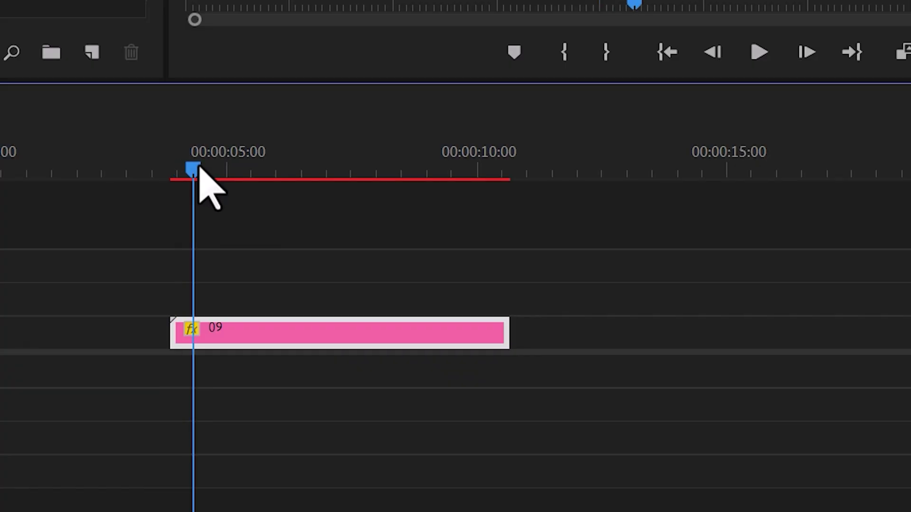
drag(198, 169, 232, 173)
key(space)
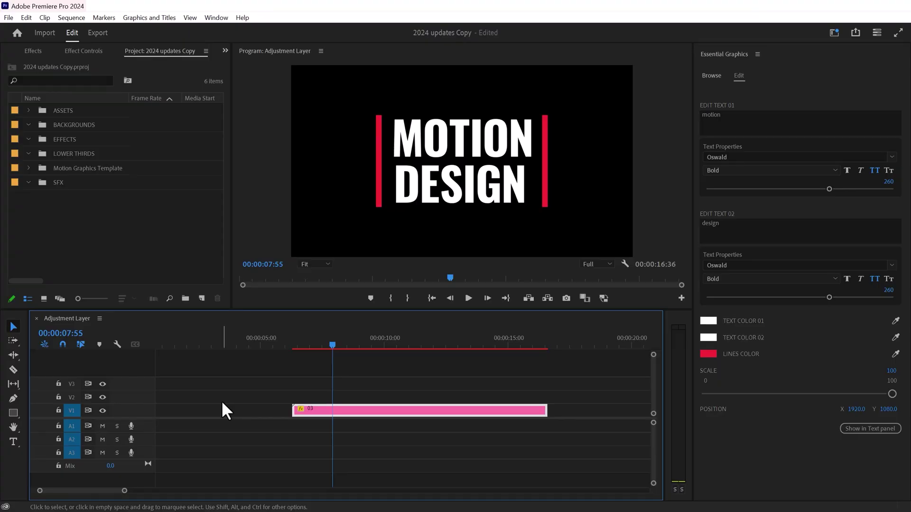
Revert the 2024 updates Copy project to its last saved version via File > Revert.
click(9, 17)
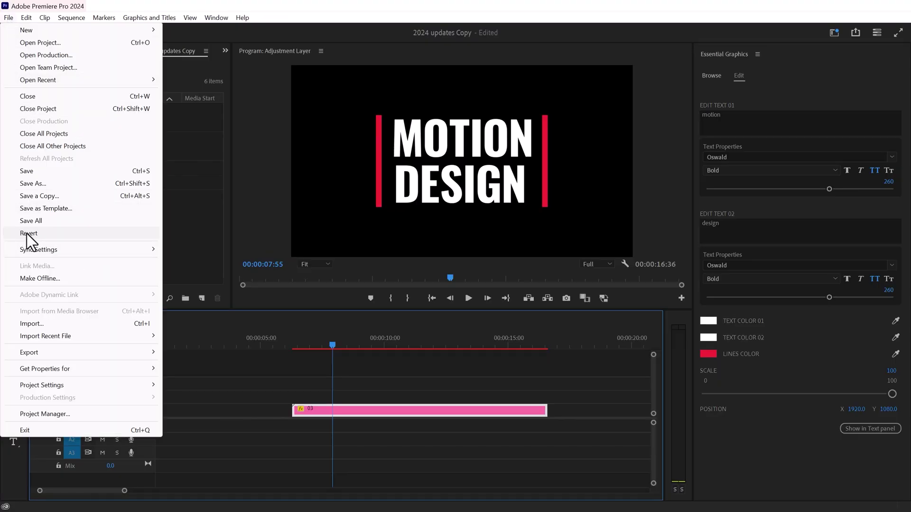
click(41, 232)
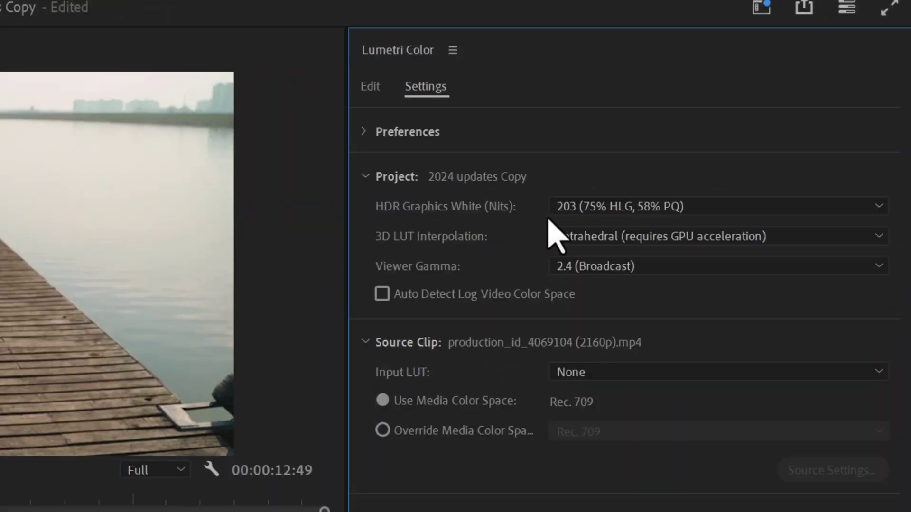
Keep Viewer Gamma at 2.4 (Broadcast) and review the pier clip's Input LUT choices.
click(593, 267)
click(630, 286)
click(597, 375)
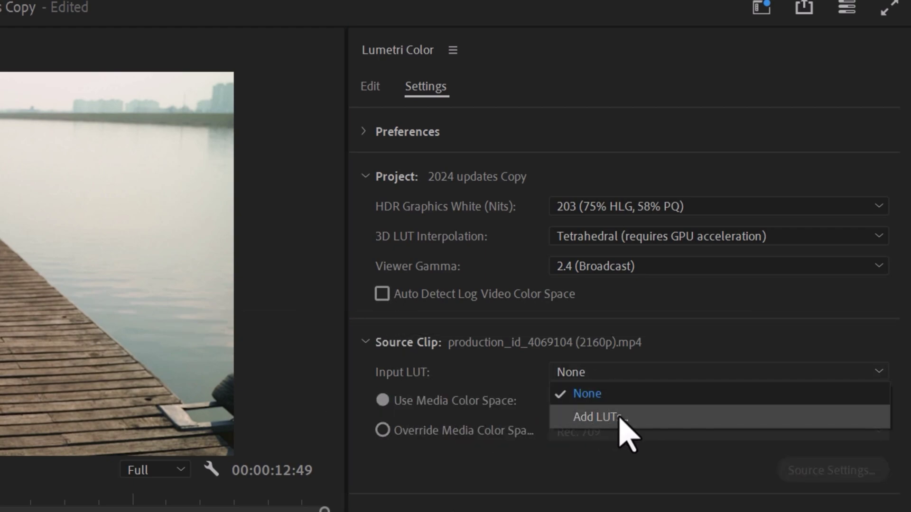